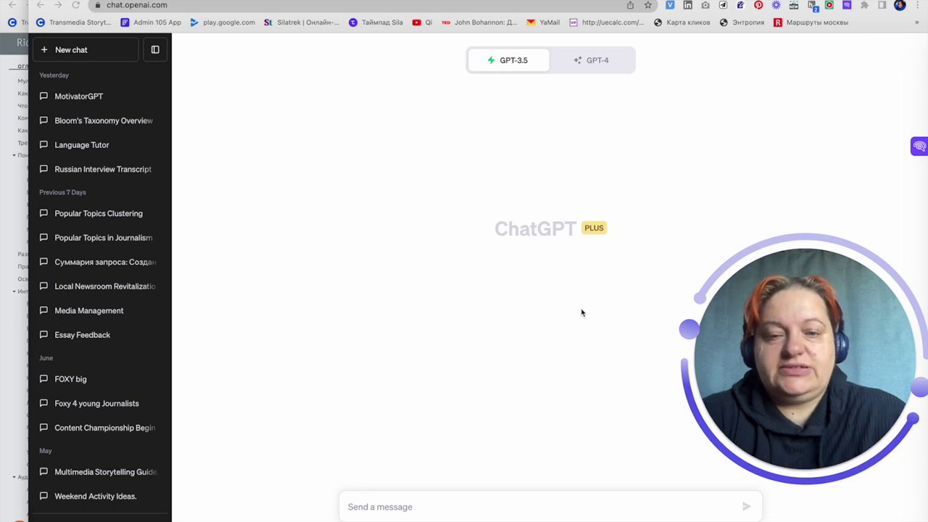
Switch to Notes, copy the entire storyteller skills list from the open note, and return to ChatGPT.
key(super+Tab)
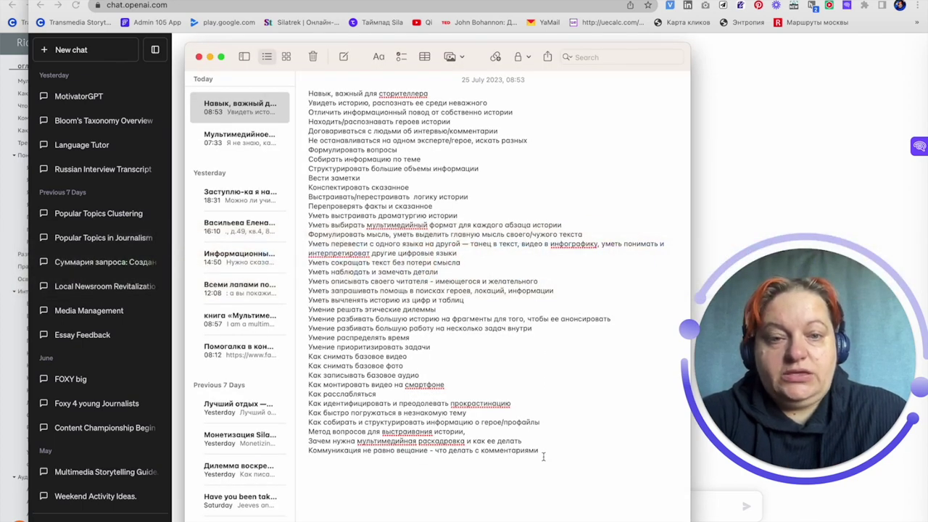
drag(544, 453, 300, 95)
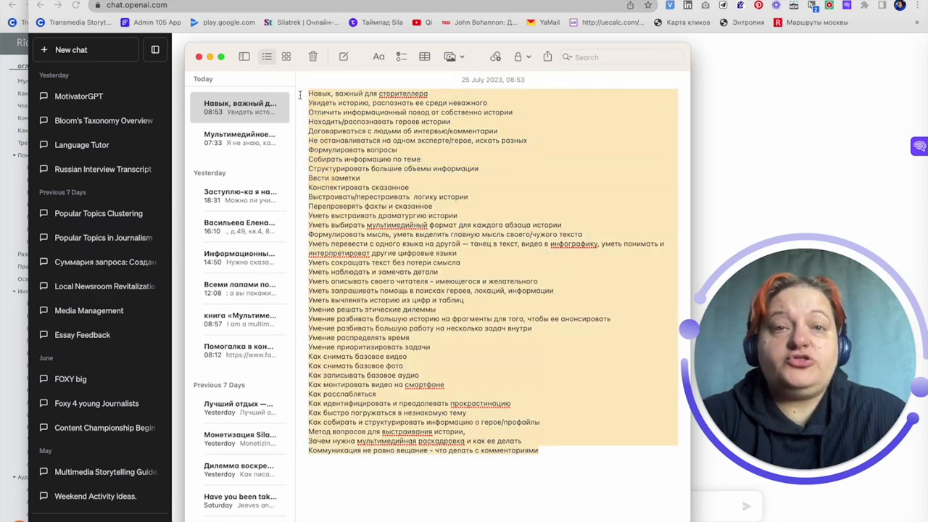
click(729, 146)
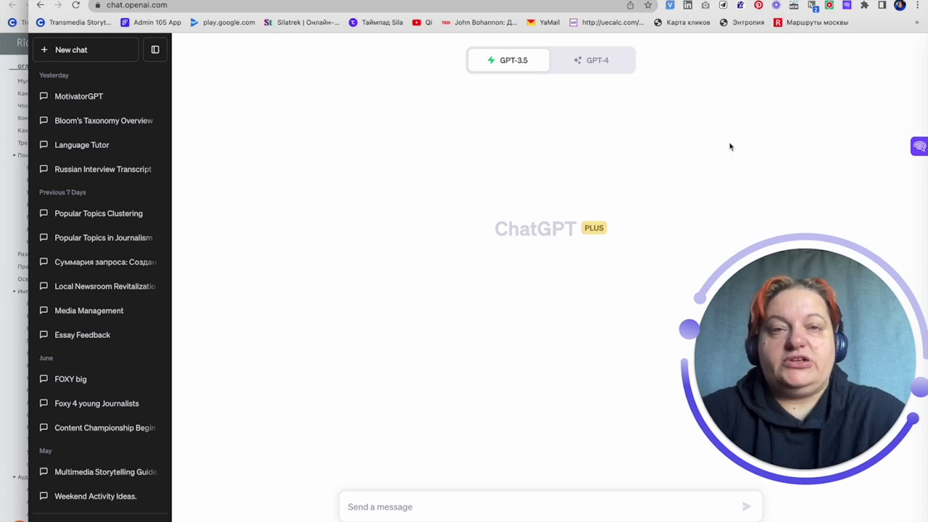
Set the new chat's model to GPT-4 and get its message field ready for input.
click(588, 65)
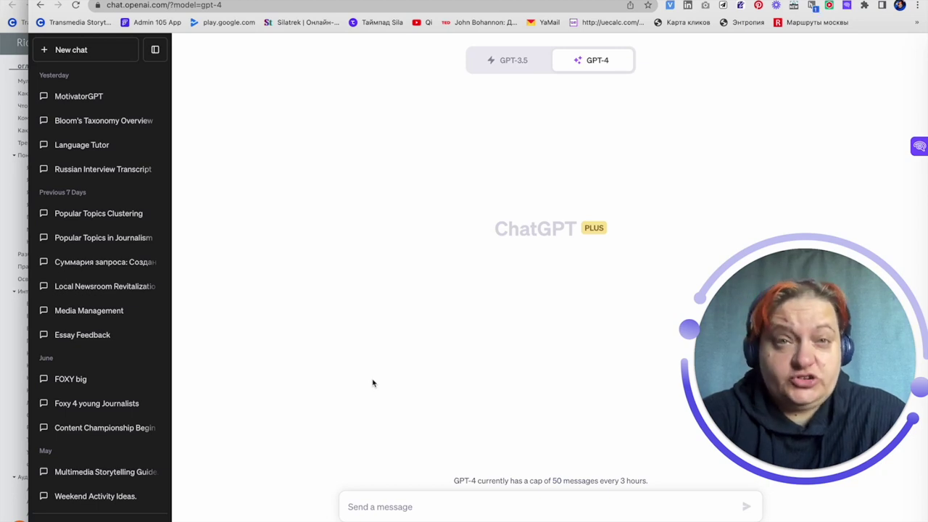
click(378, 506)
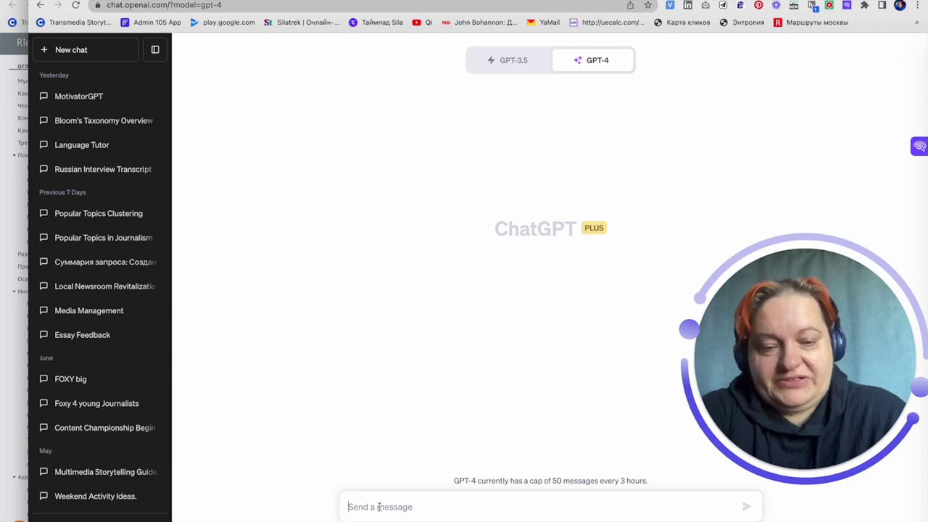
text(ghb)
key(BackSpace)
text(Ijm)
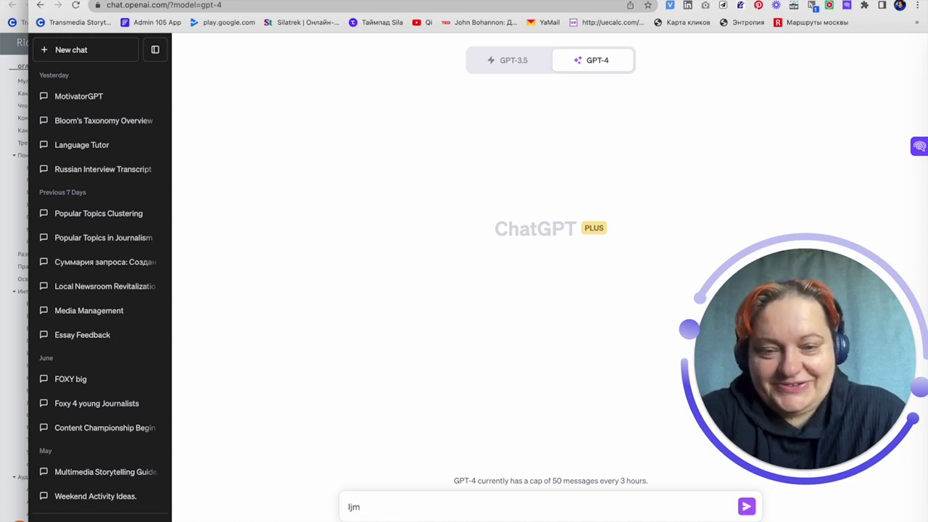
text(j)
key(BackSpace)
key(BackSpace)
text(добавьте студ)
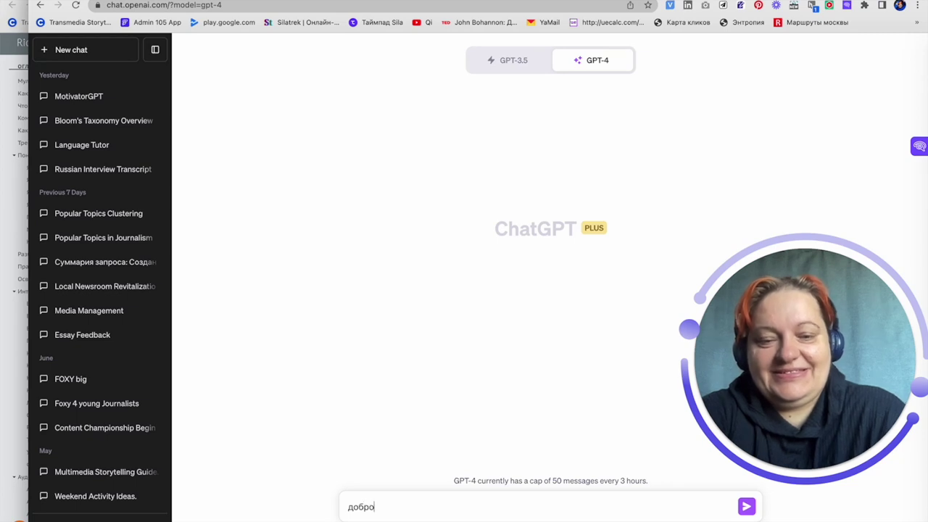
key(super+a)
key(BackSpace)
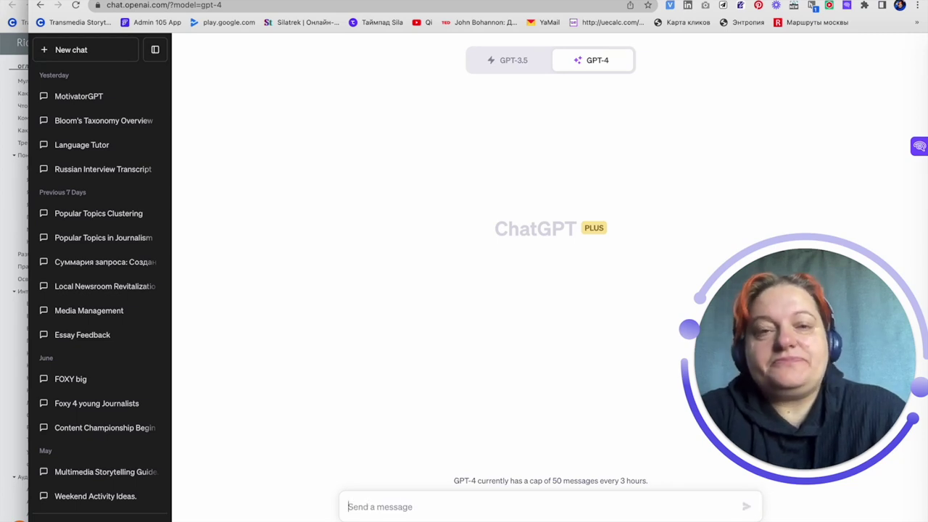
Send the greeting «доброе утро» as the first message of the GPT-4 chat.
text(доброе утро)
key(Return)
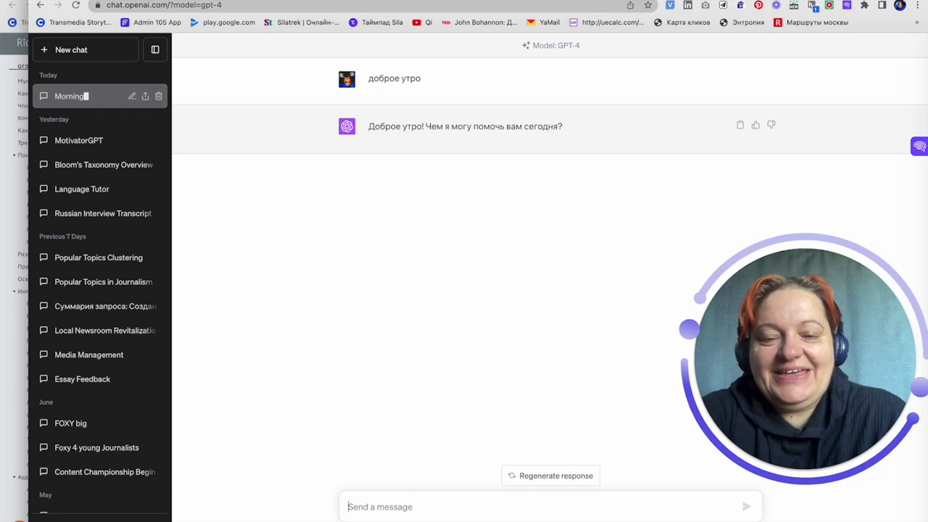
Send the request «у меня есть список навыков сторителлера. Структурируй их по категориям. Подзаголовки должны быть называны как категории».
text(у меня есть список навыков сторителлера. Струк)
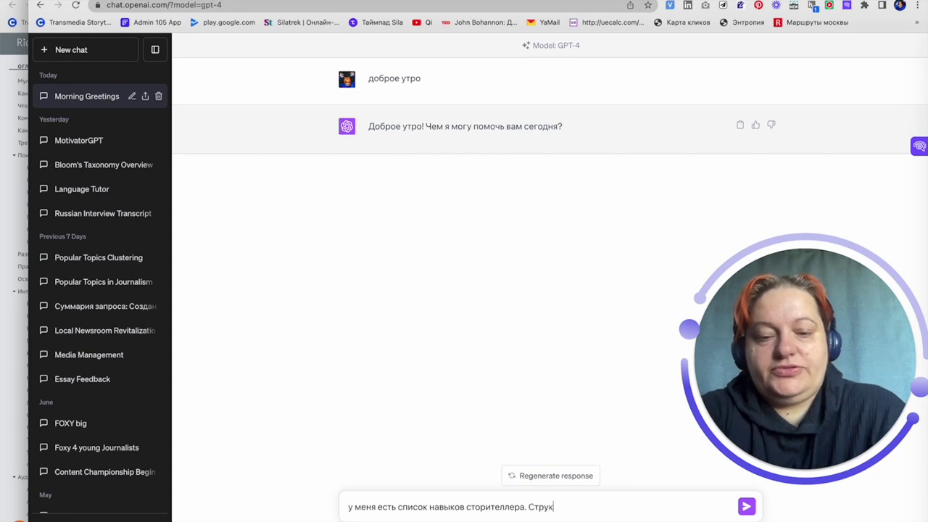
text(турируй)
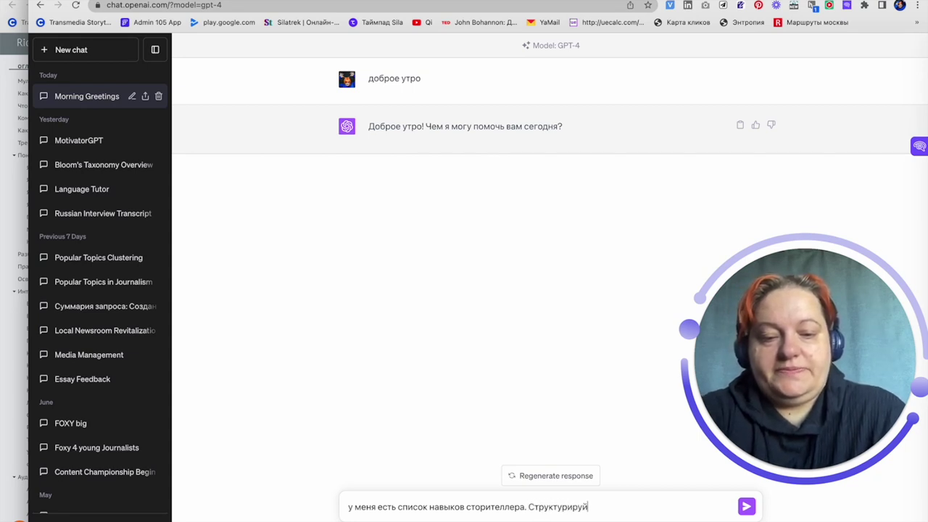
text( их по)
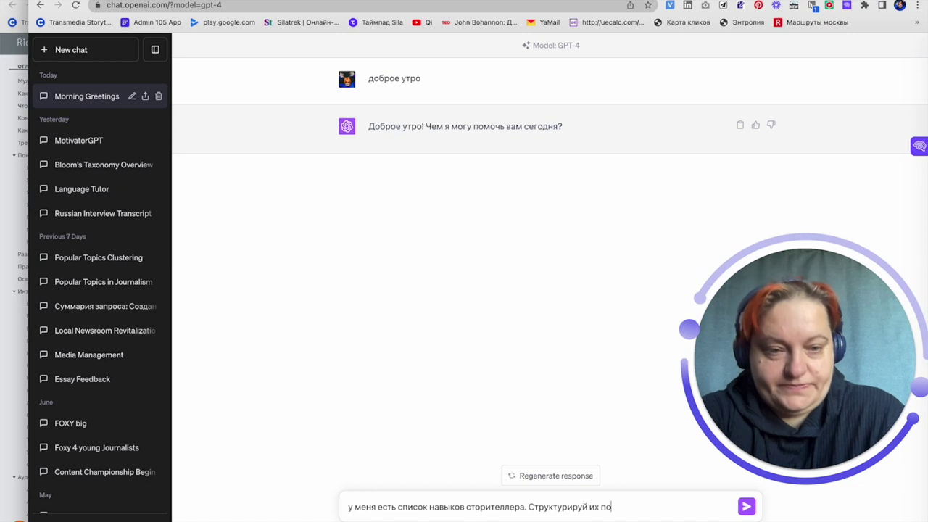
text( категориям )
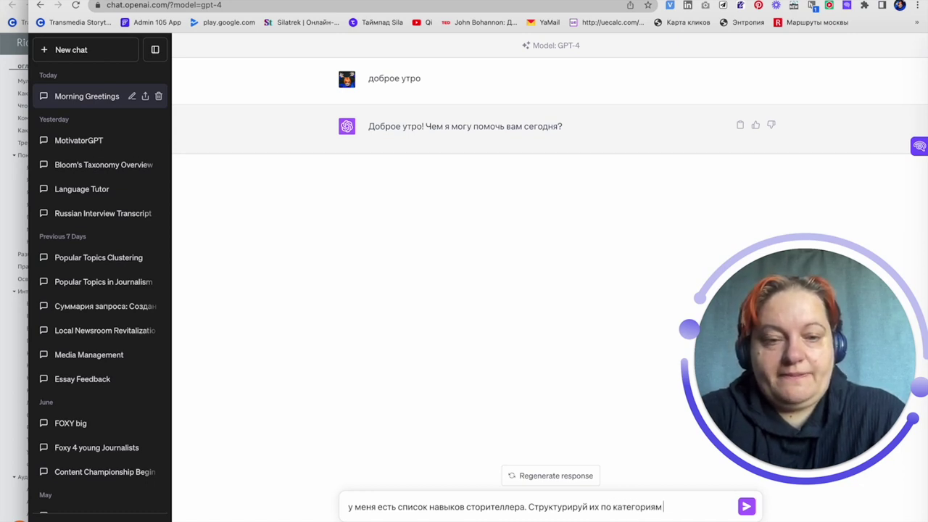
text(. Подзагол)
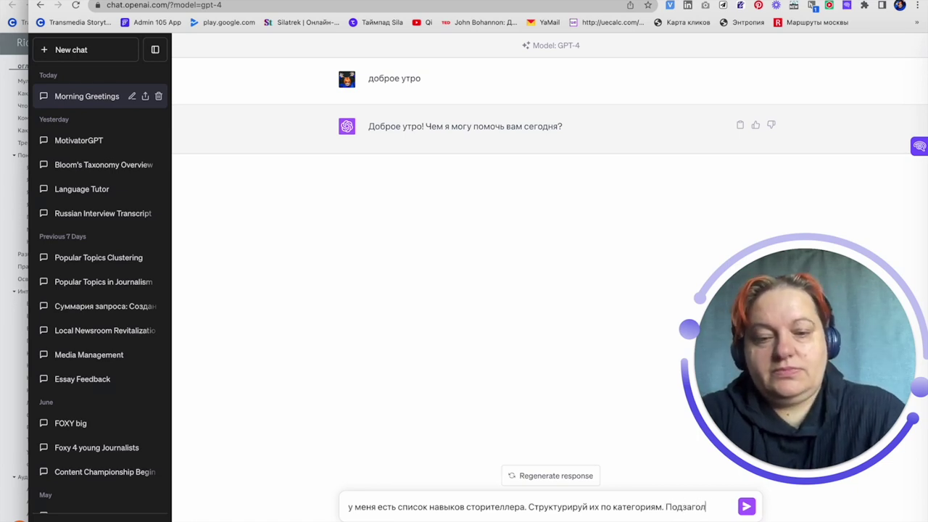
text(до)
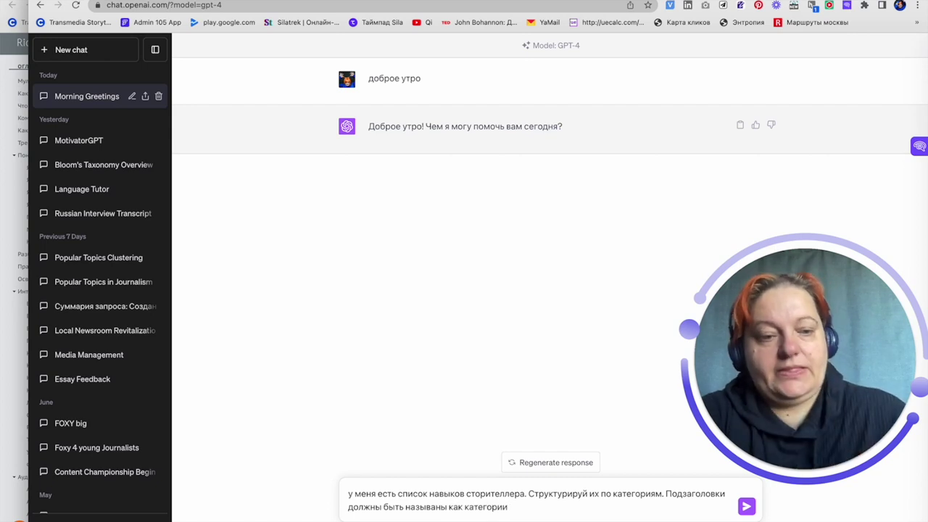
key(ctrl+a)
key(BackSpace)
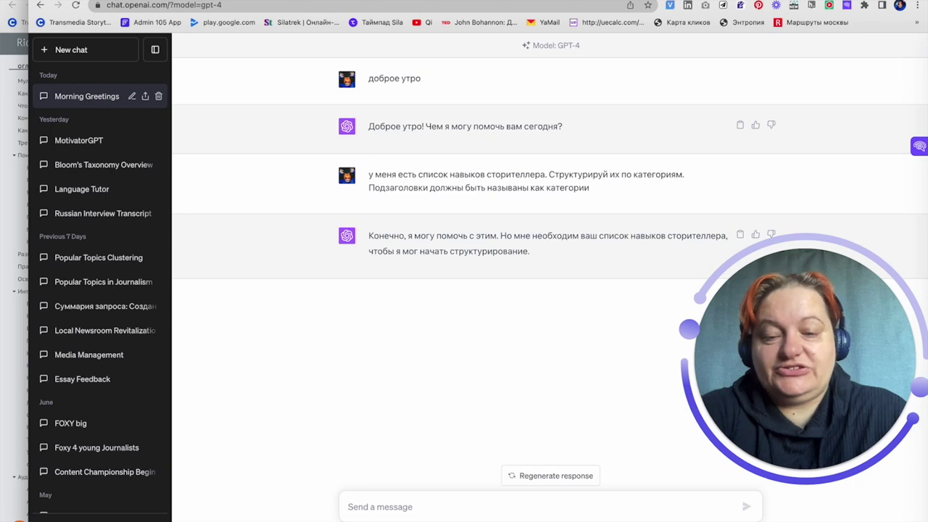
Paste the copied storyteller skills list into the chat and send it.
key(ctrl+v)
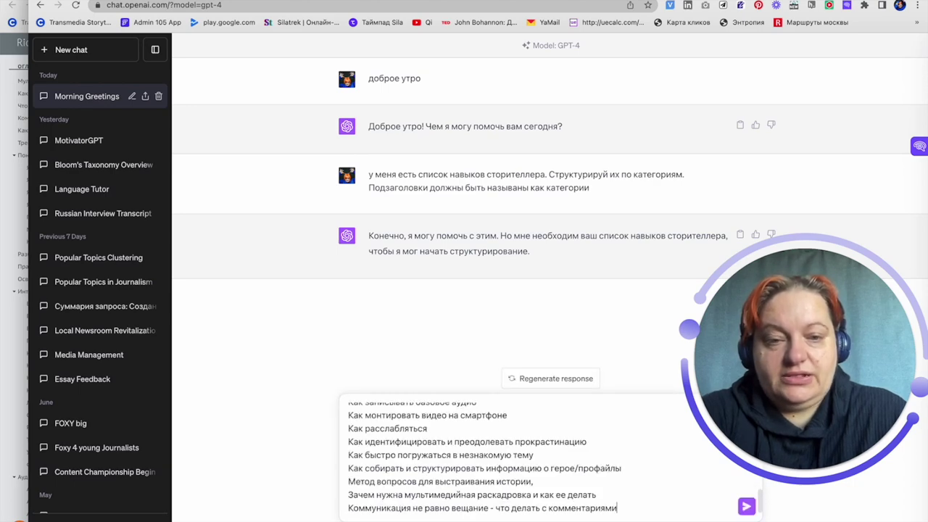
click(747, 507)
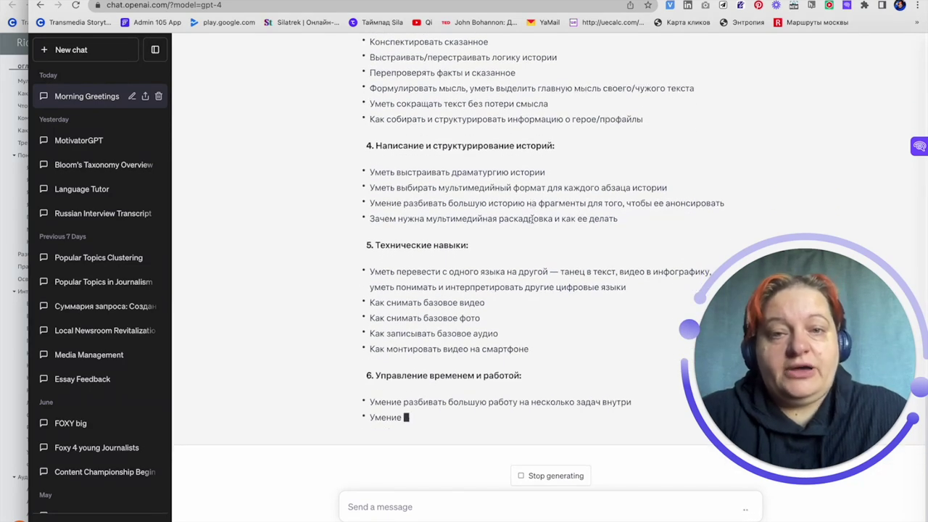
Send the follow-up «предложи, какие еще навыки важны для мультимедийного сторителлера. По два в каждую категорию. Выдели полужирным свои идеи».
scroll(531, 218, up, 3)
scroll(531, 218, up, 2)
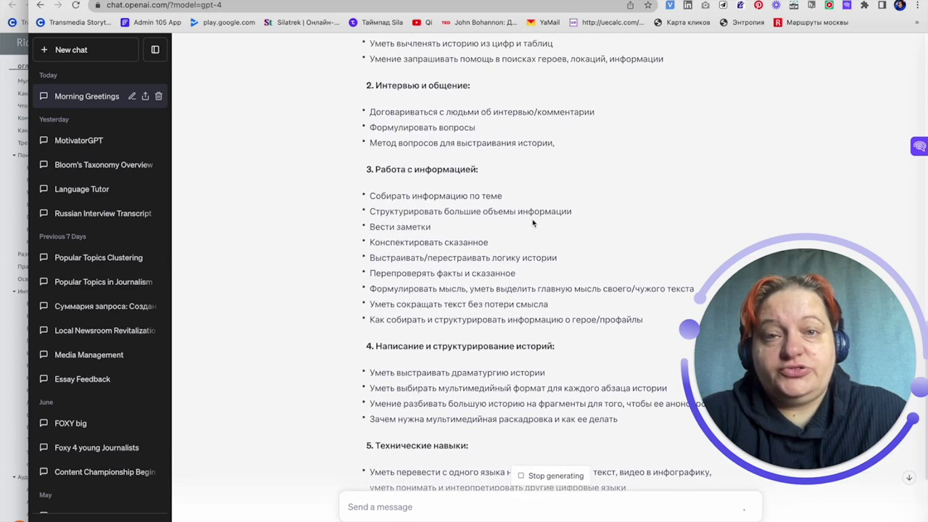
scroll(533, 223, up, 3)
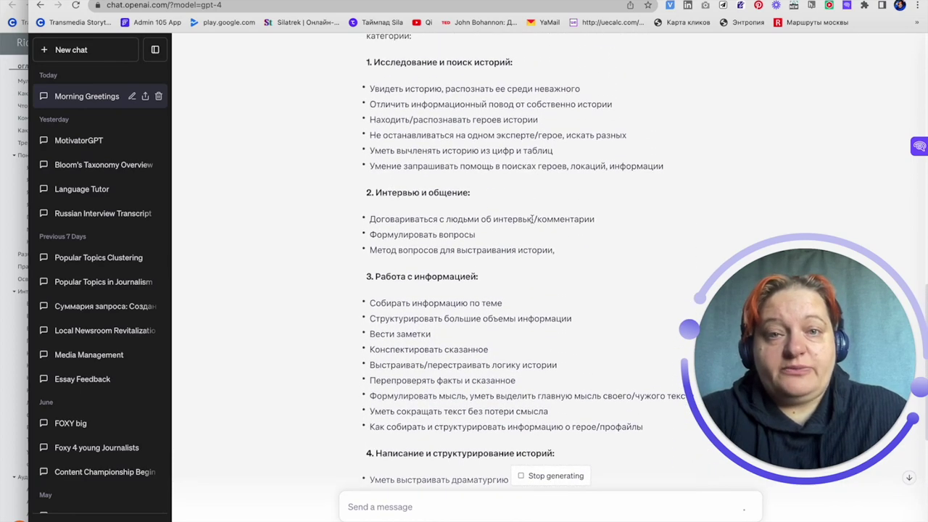
scroll(480, 294, down, 6)
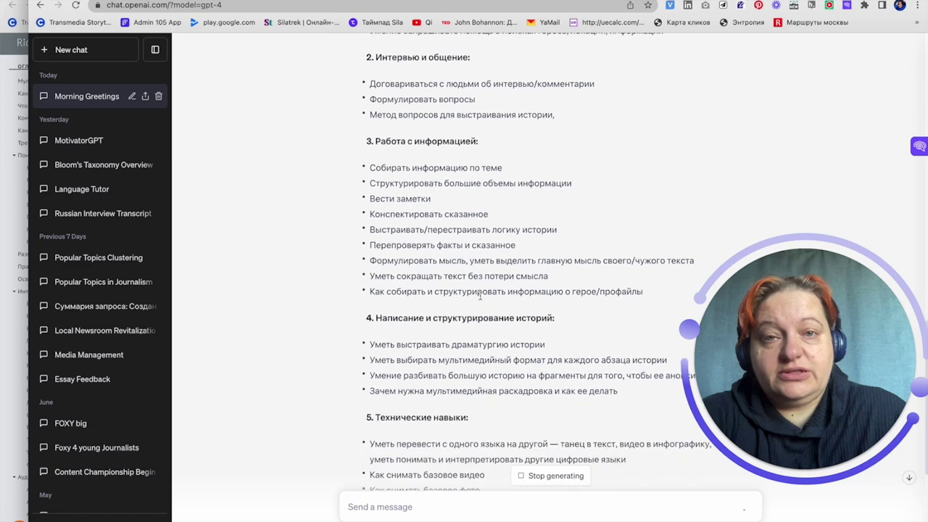
scroll(480, 294, down, 3)
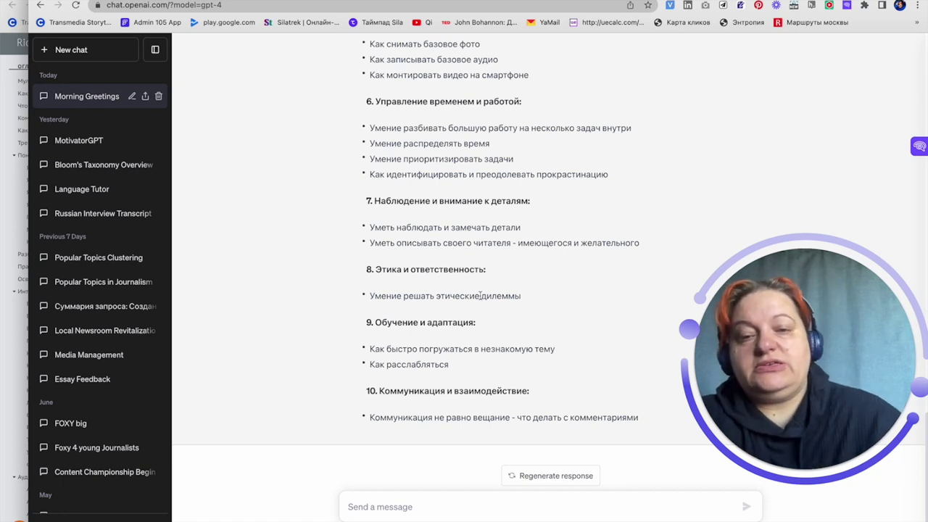
click(382, 503)
text(предложи, какие еще навыки важны для)
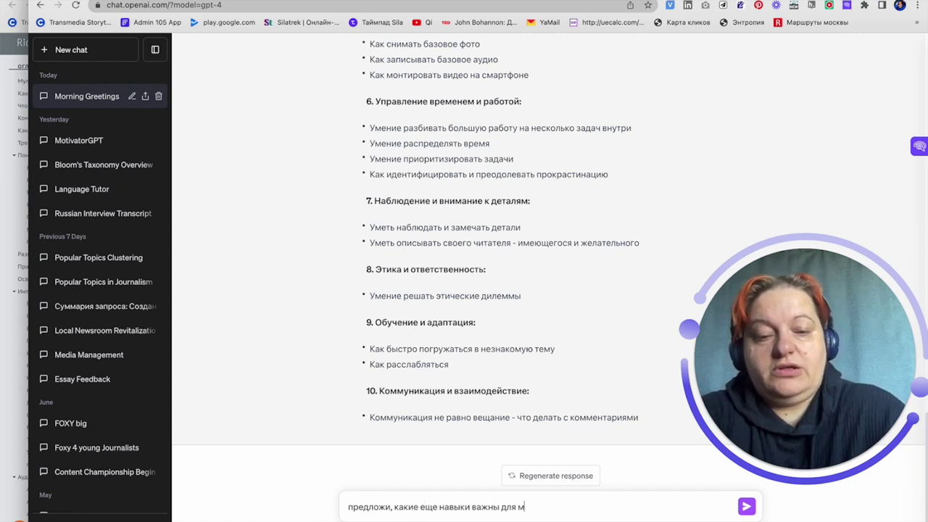
text(медийного ст)
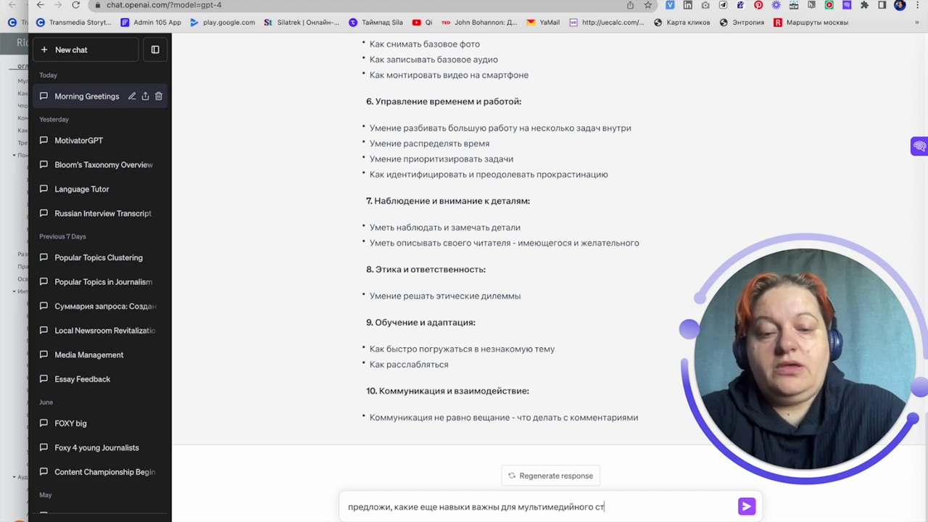
text(орителлера. По два в кажд)
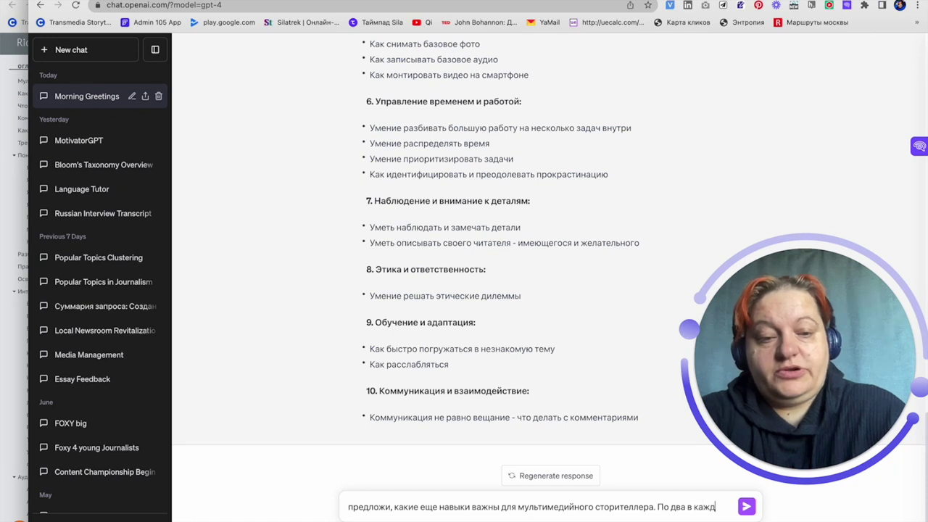
text(ю ка)
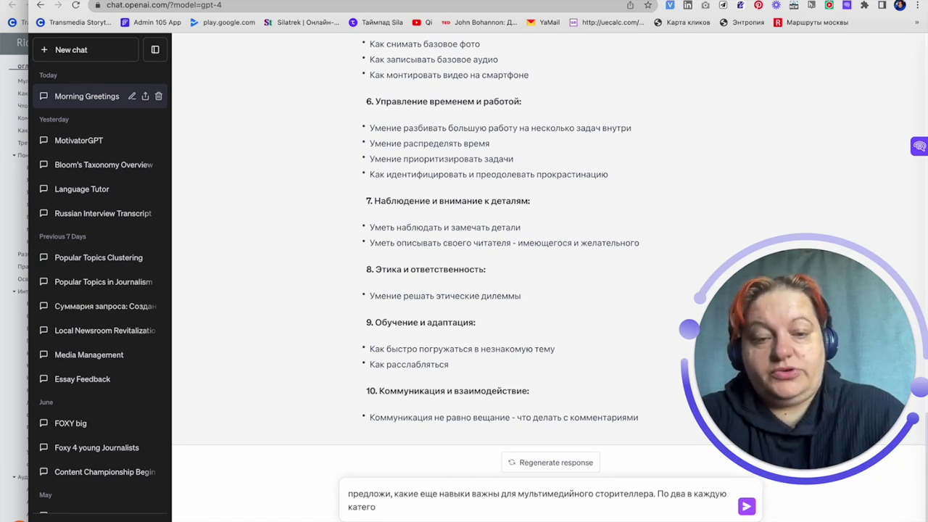
text(тегорию. Выдели полужирным свои идеи)
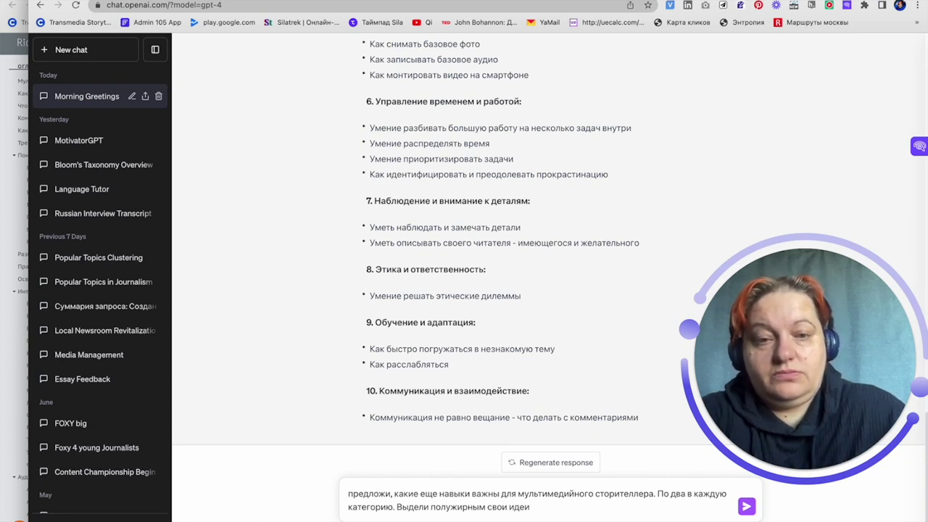
key(Return)
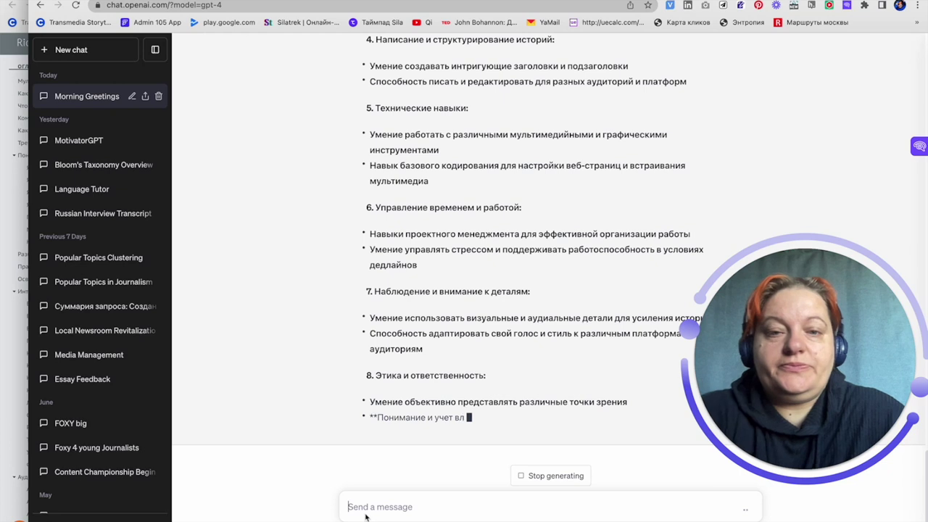
Stop the response and send «навык — это то, что можно натеринировать. Ты часто предлагаешь характеристики и способоности, которые либо даны, либо нет. Предложи только тренируемые навыки».
click(538, 477)
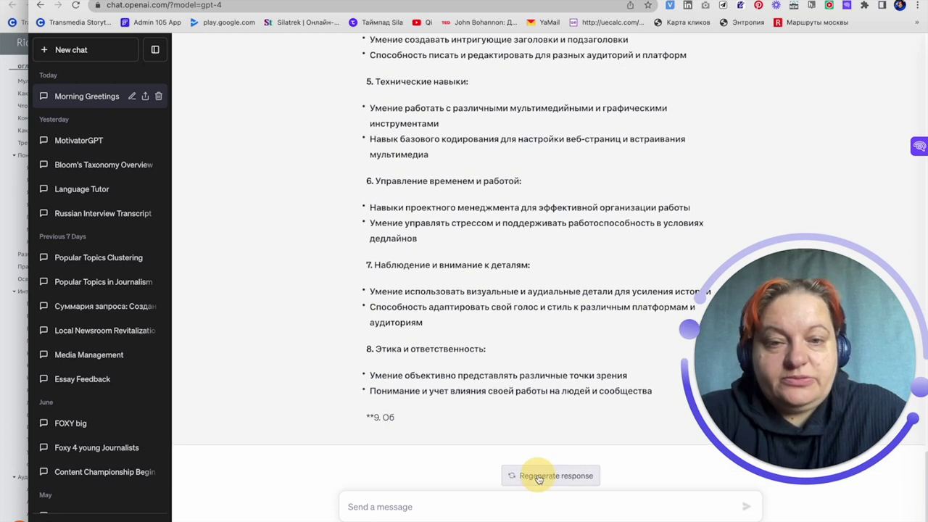
click(415, 506)
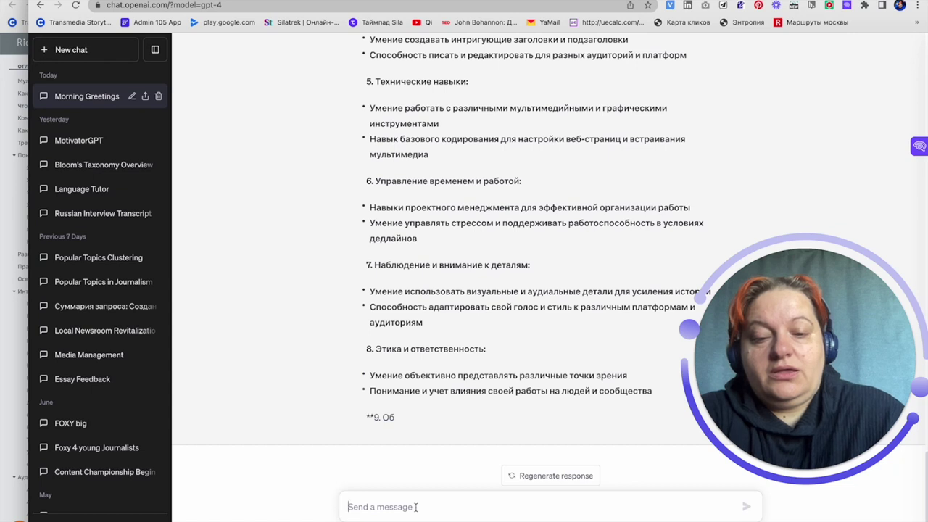
text(навык )
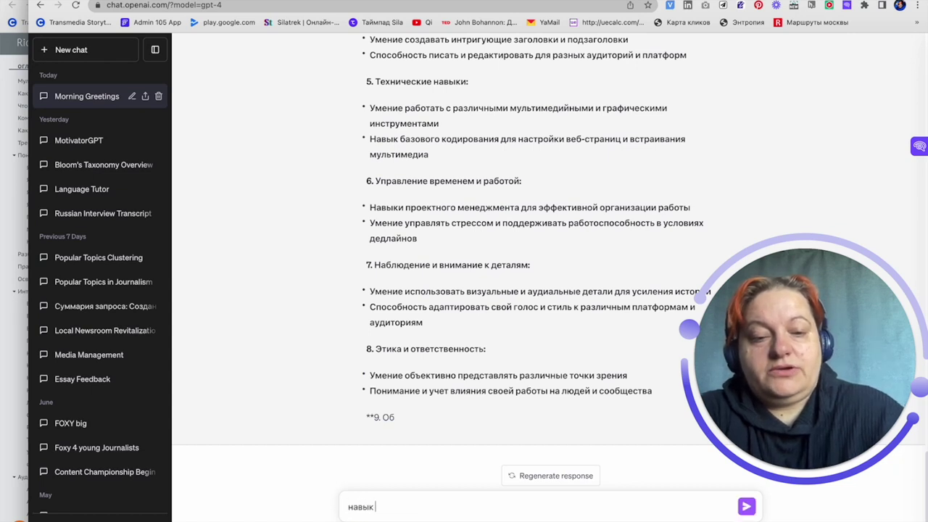
text(— это то,)
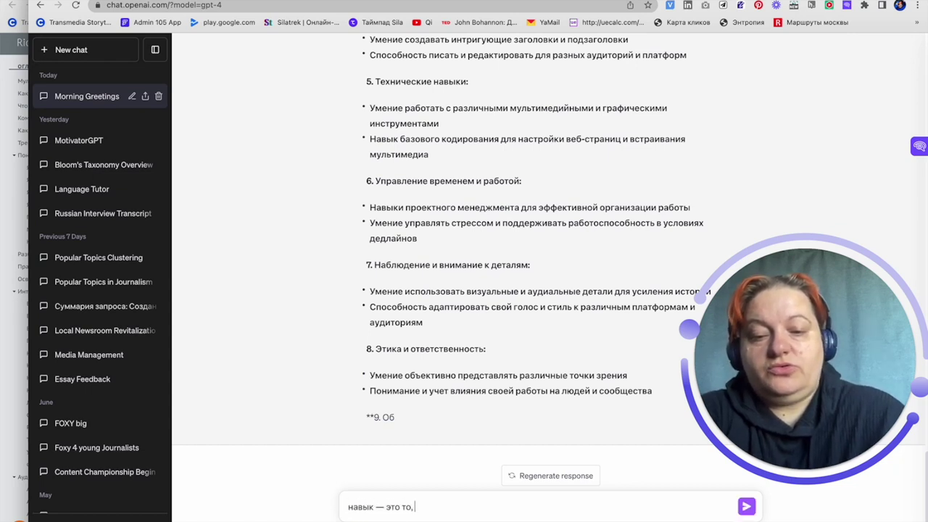
text( что можно нате)
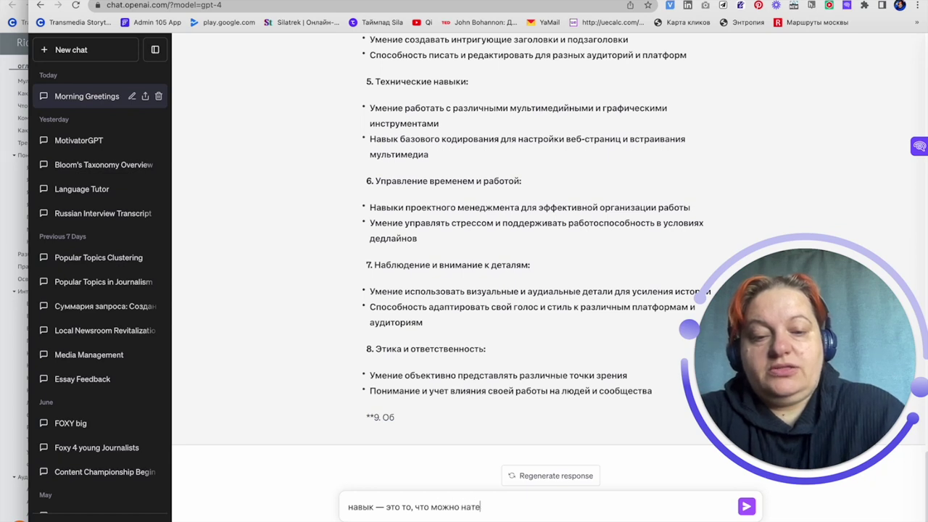
text(ринировать. Т)
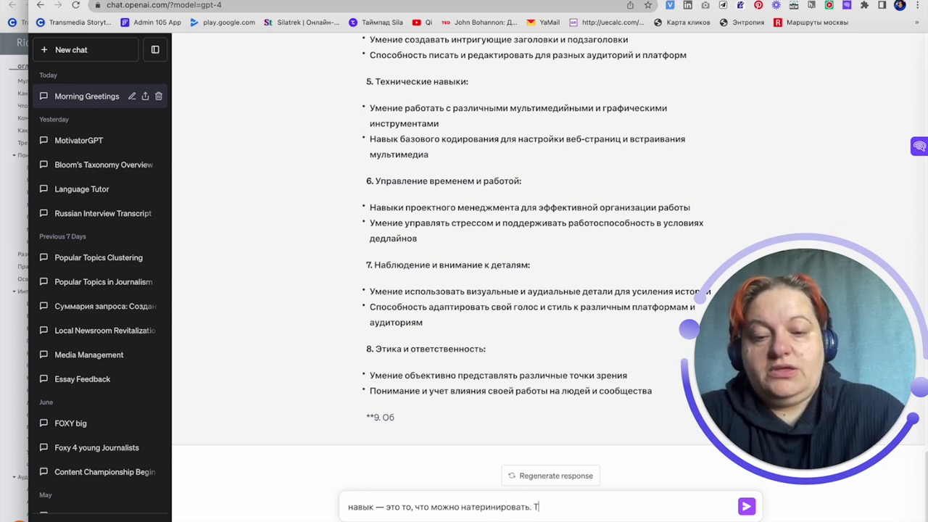
text(ы часто предл)
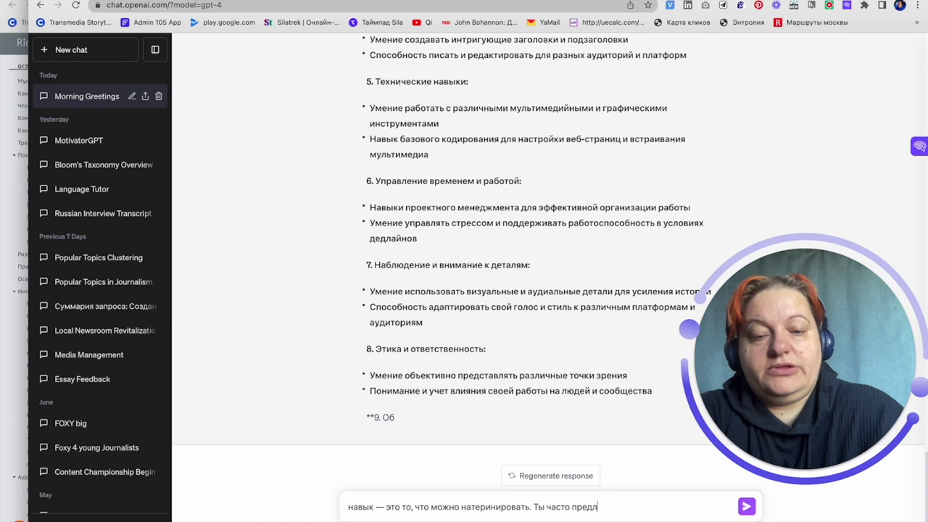
text(агаешь)
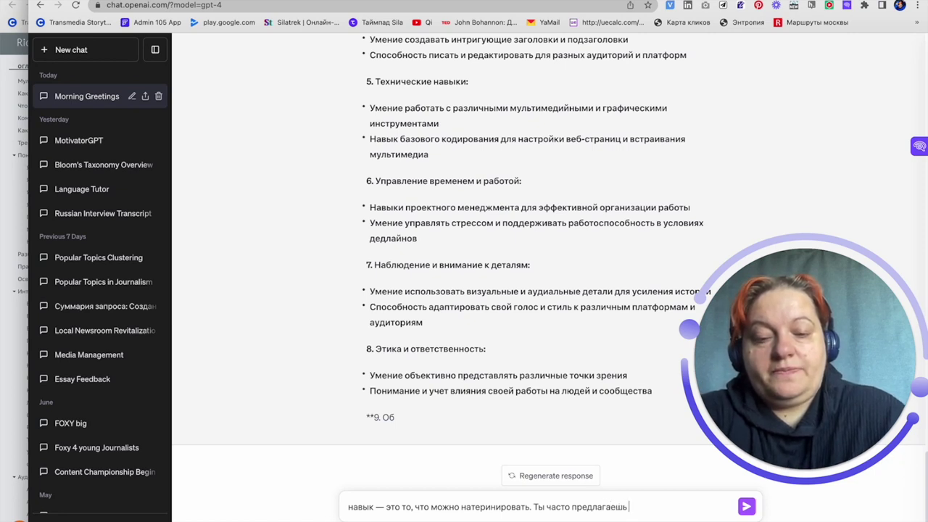
text( характ)
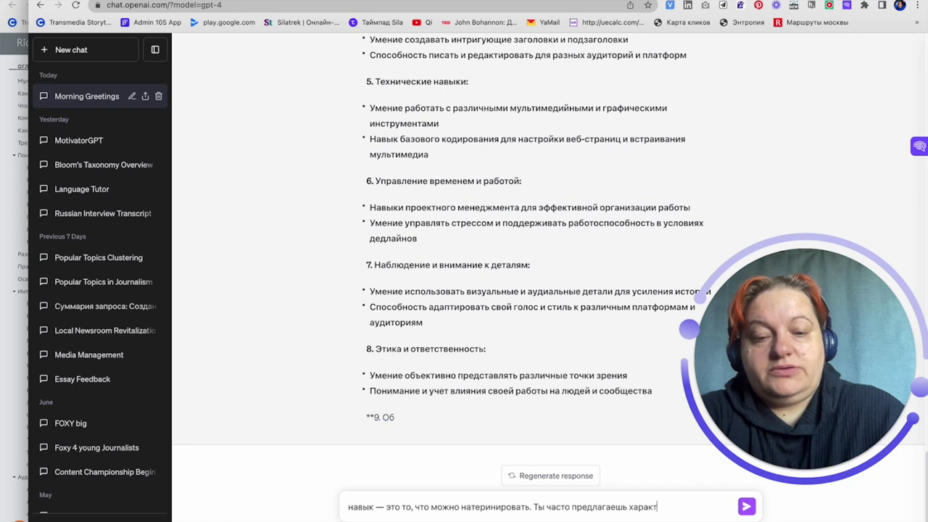
text(еристики и спо)
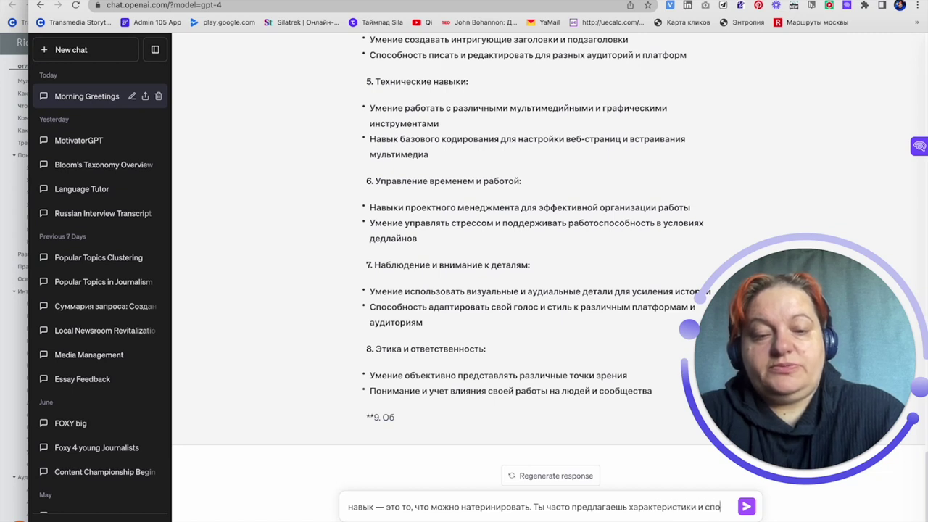
text(собости, кот)
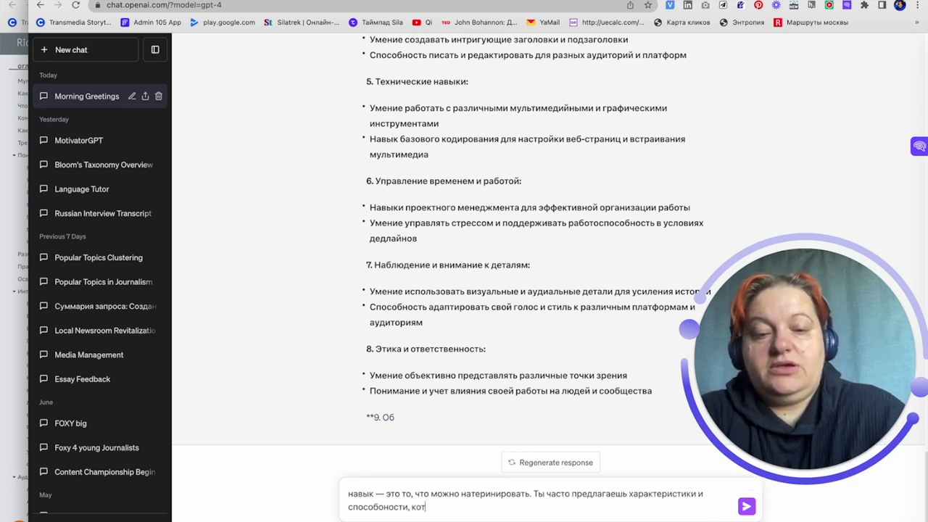
text(орые )
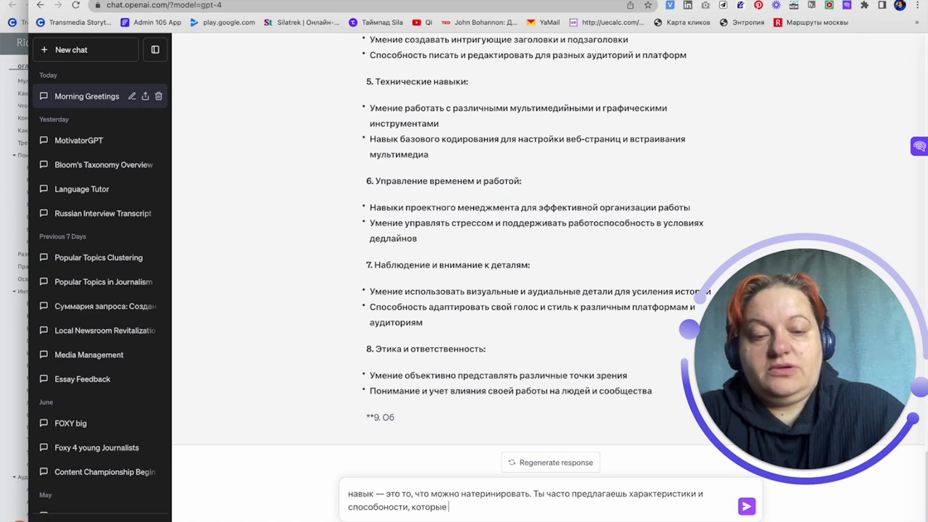
text(либо даны,)
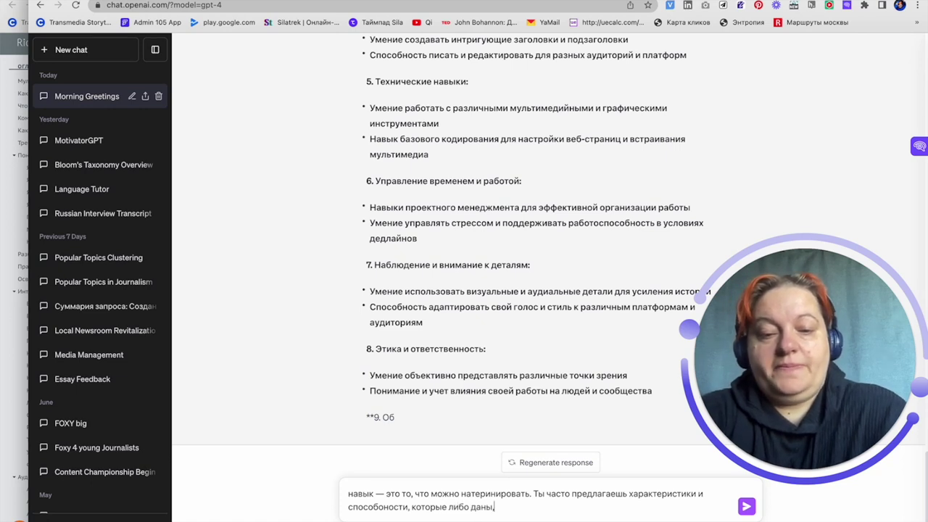
text( либо нет.)
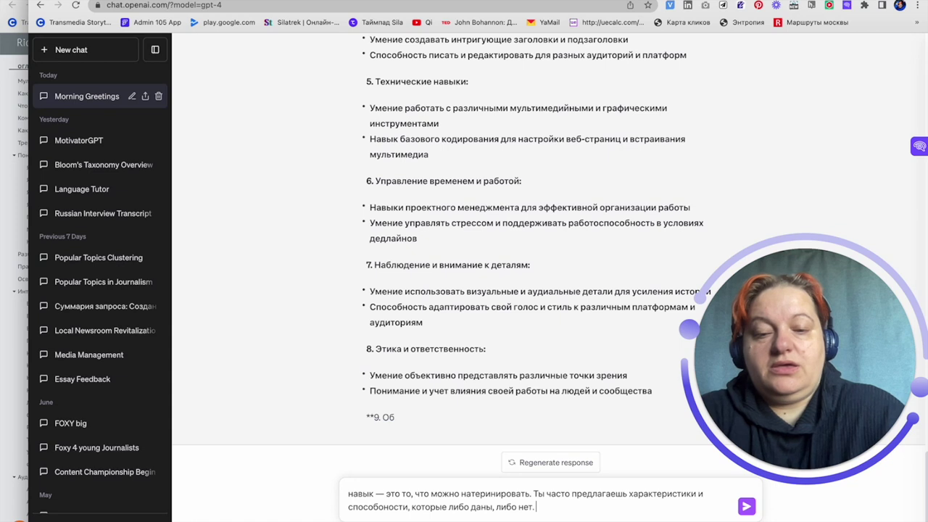
text( Предложи)
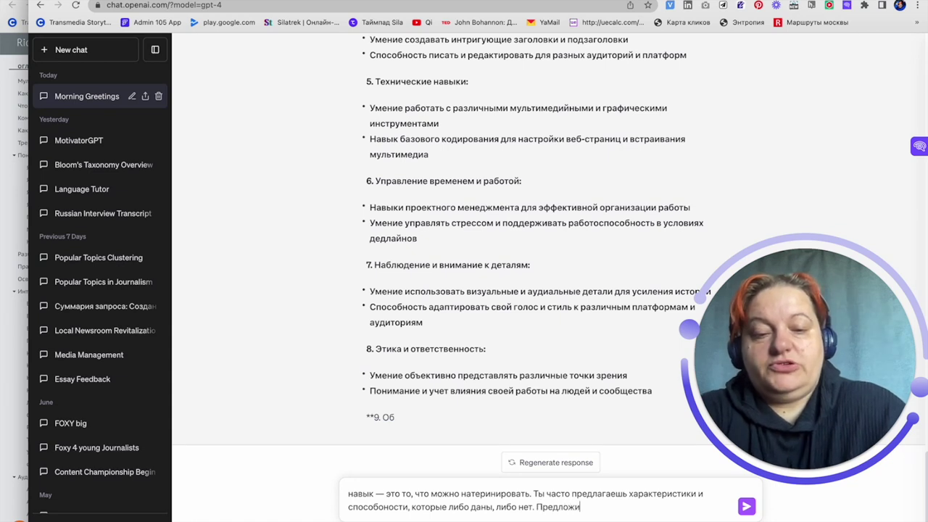
text( только трен)
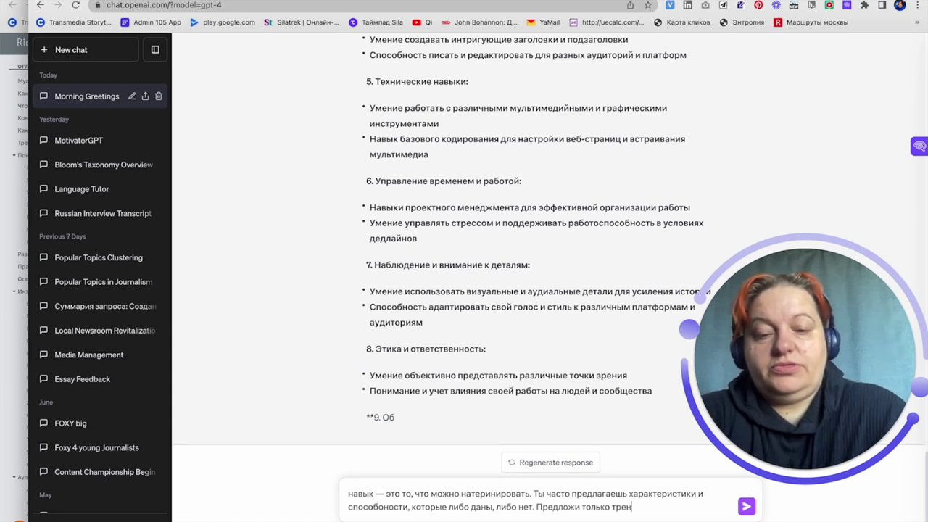
text(ируемые нав)
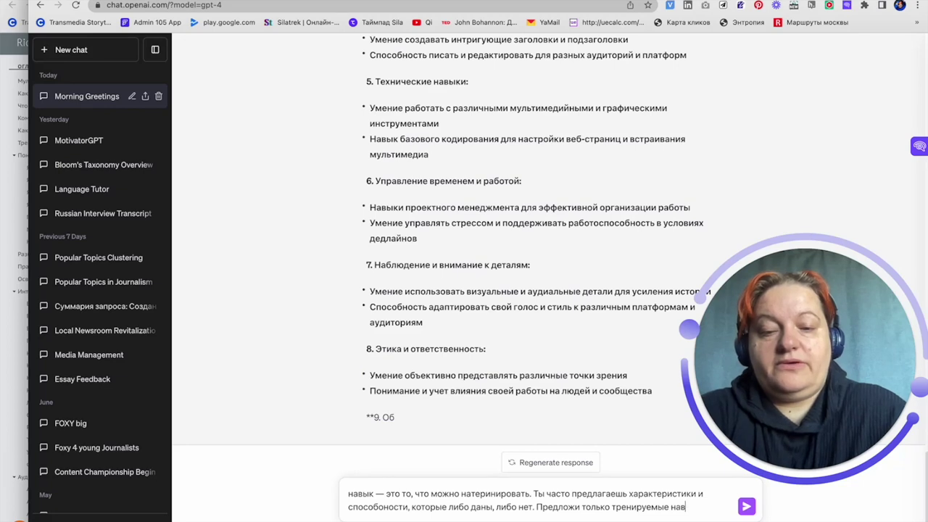
text(ыки)
key(Return)
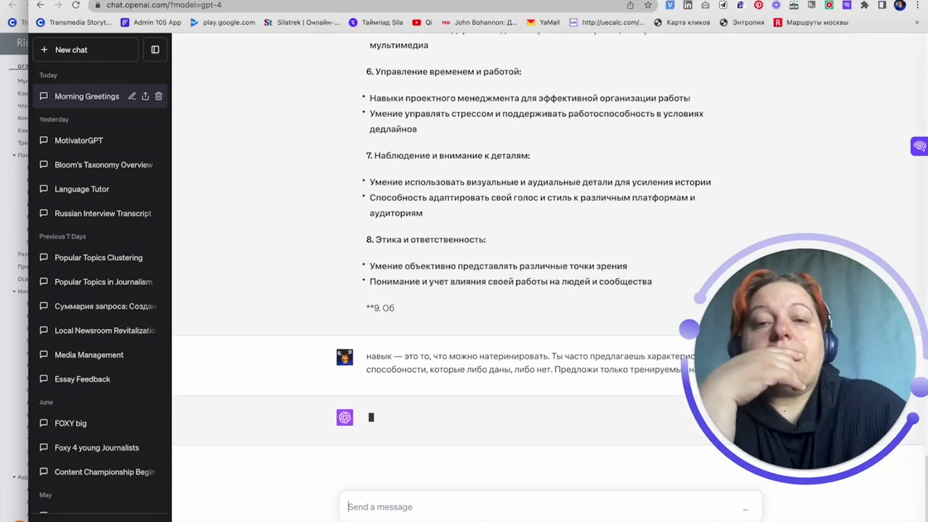